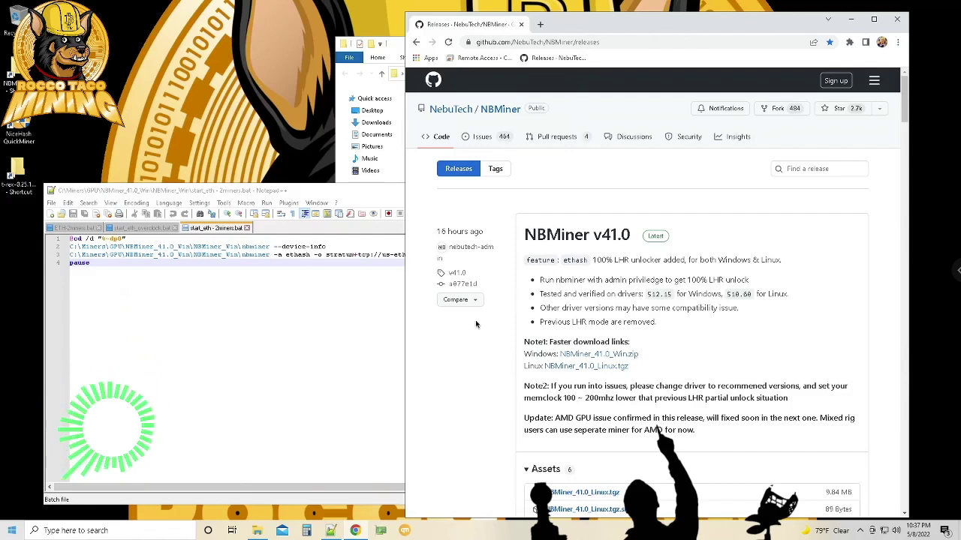
Open readme.md from the NBMiner_Win folder in Notepad++ for reading.
click(339, 172)
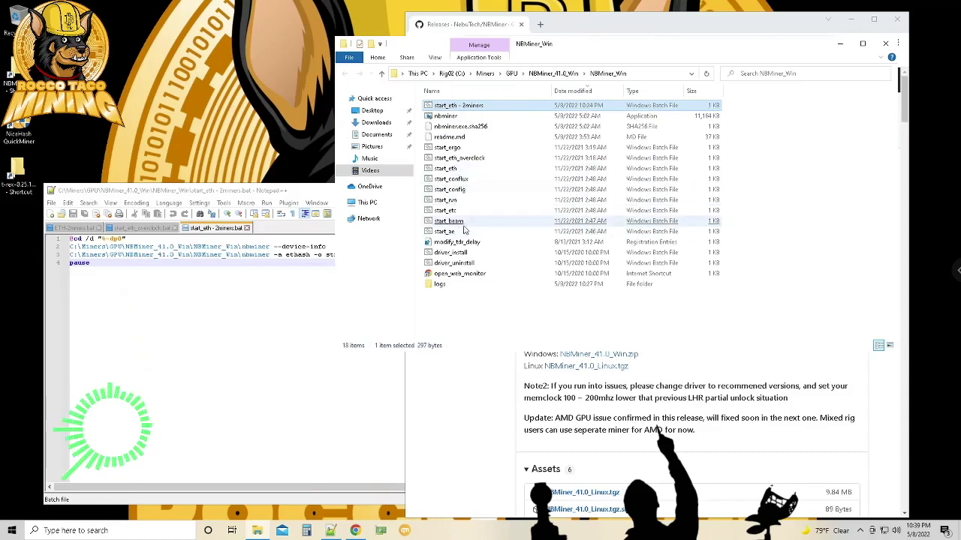
click(439, 138)
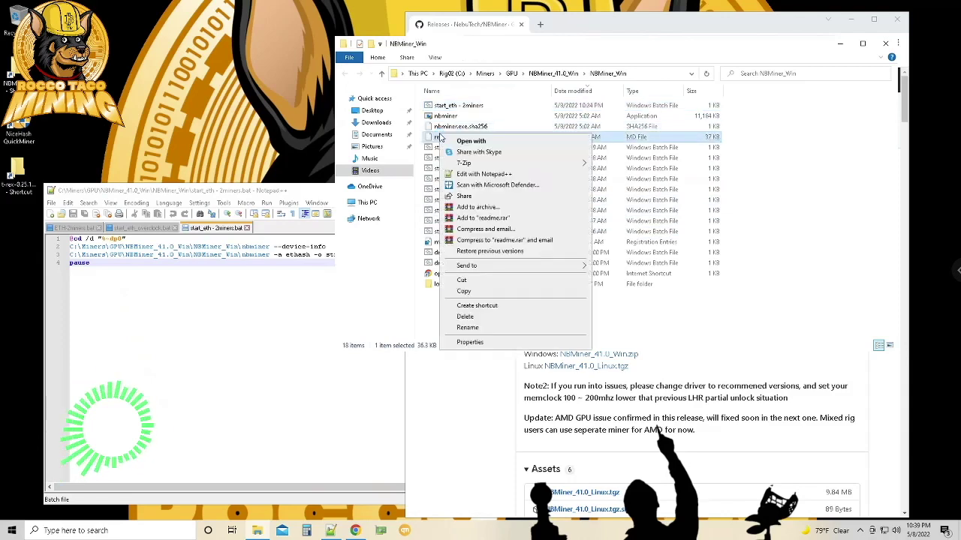
click(465, 175)
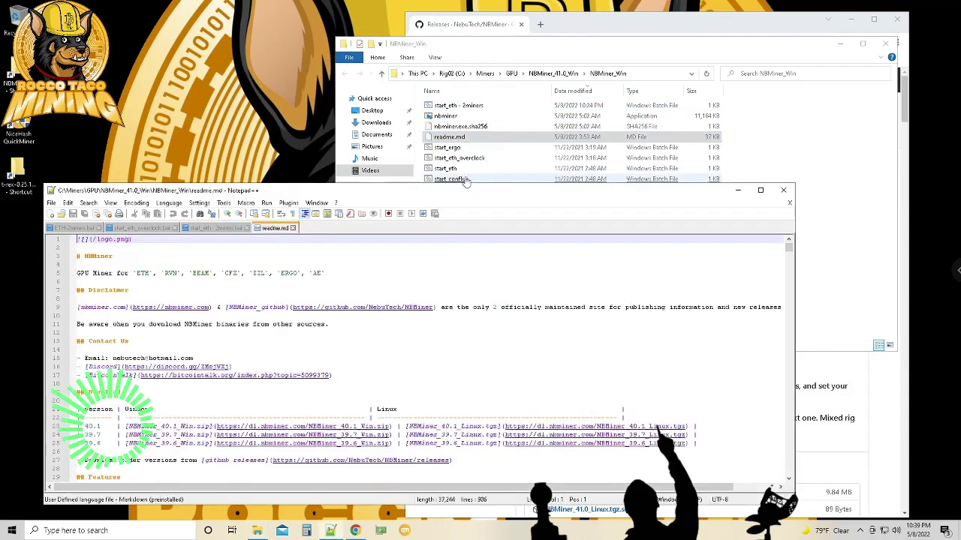
Read through the readme's command options and highlight the example for setting a locked core clock with -cclock.
scroll(367, 372, down, 10)
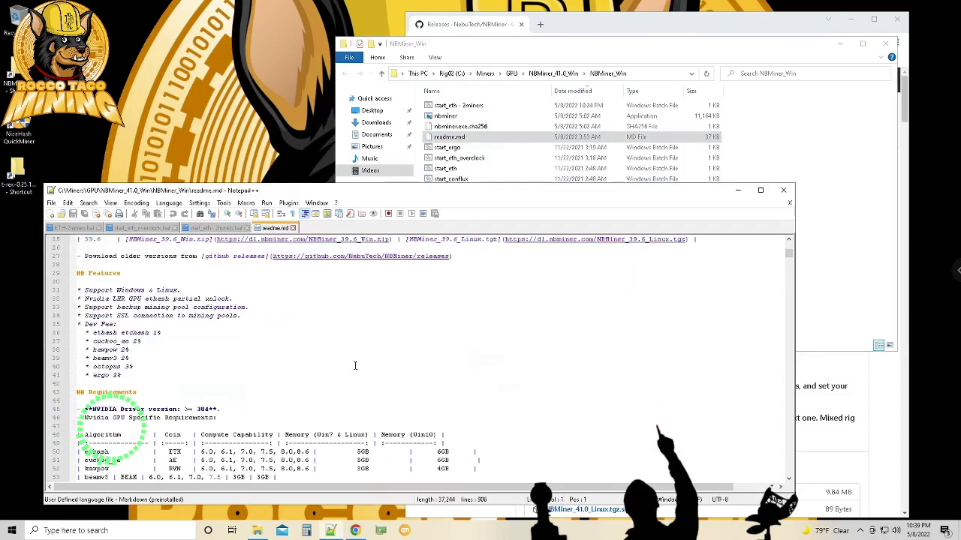
scroll(355, 365, down, 9)
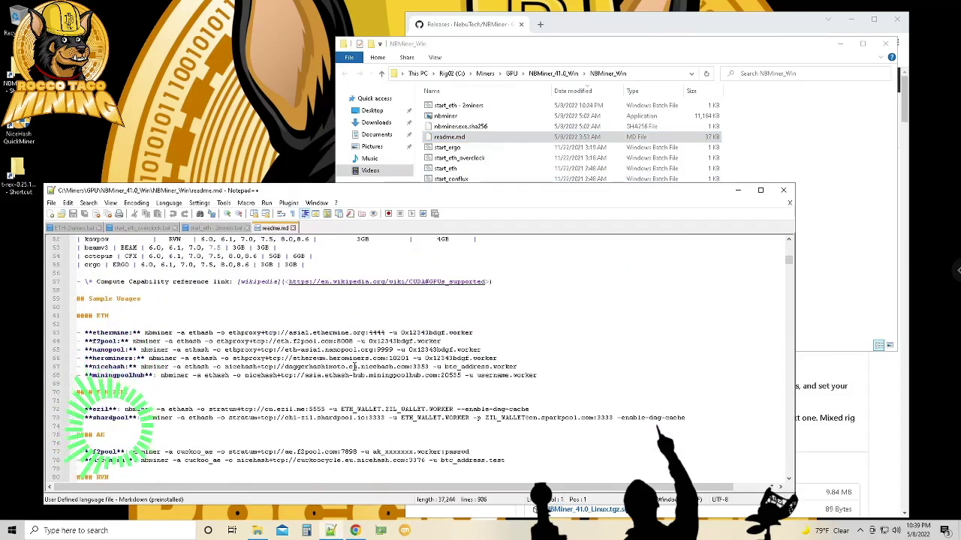
scroll(355, 365, down, 4)
scroll(355, 365, down, 8)
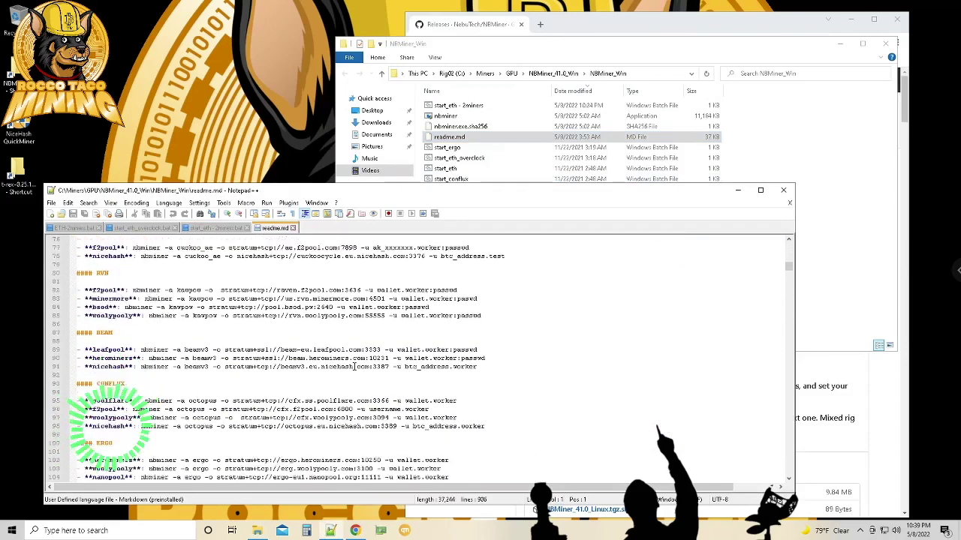
scroll(354, 365, down, 2)
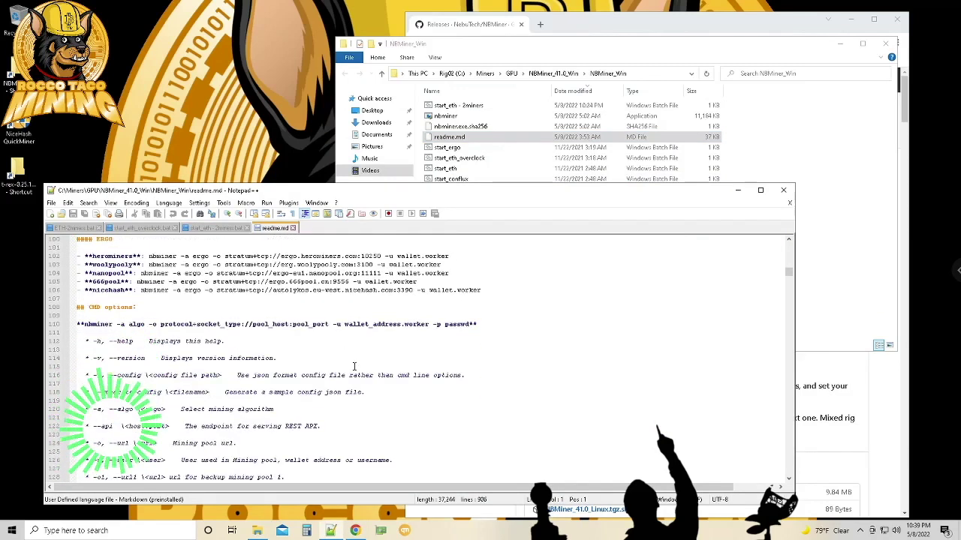
scroll(354, 365, down, 2)
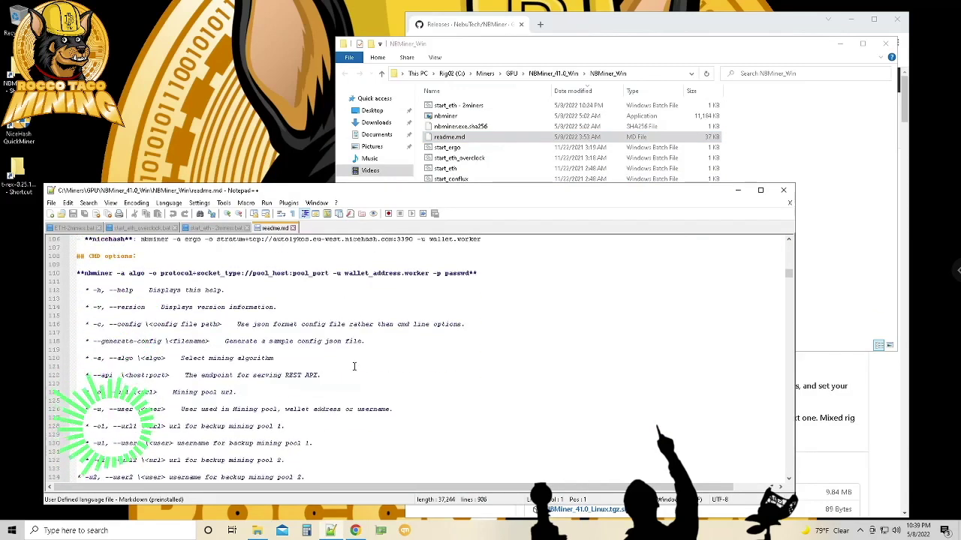
scroll(355, 366, down, 1)
scroll(355, 366, down, 5)
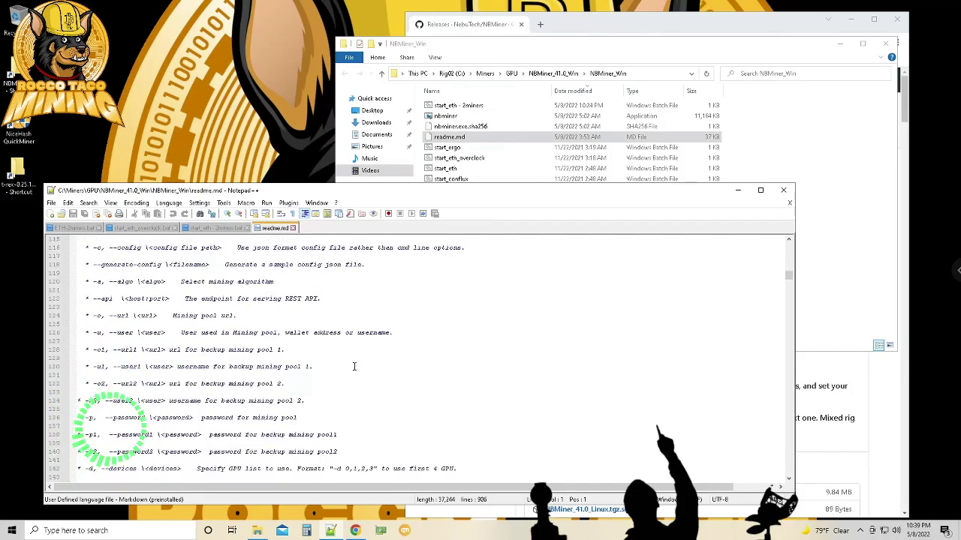
scroll(354, 366, down, 4)
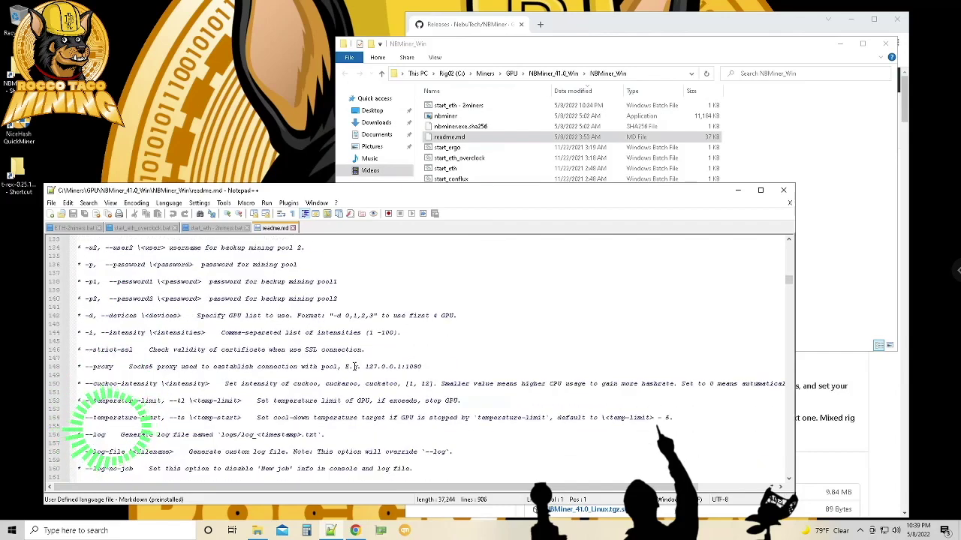
scroll(355, 365, down, 6)
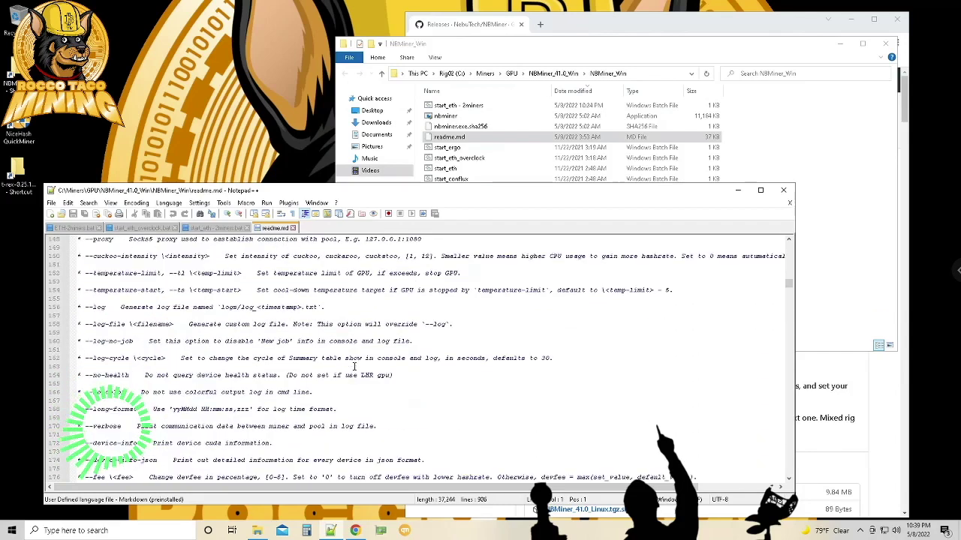
scroll(354, 366, down, 4)
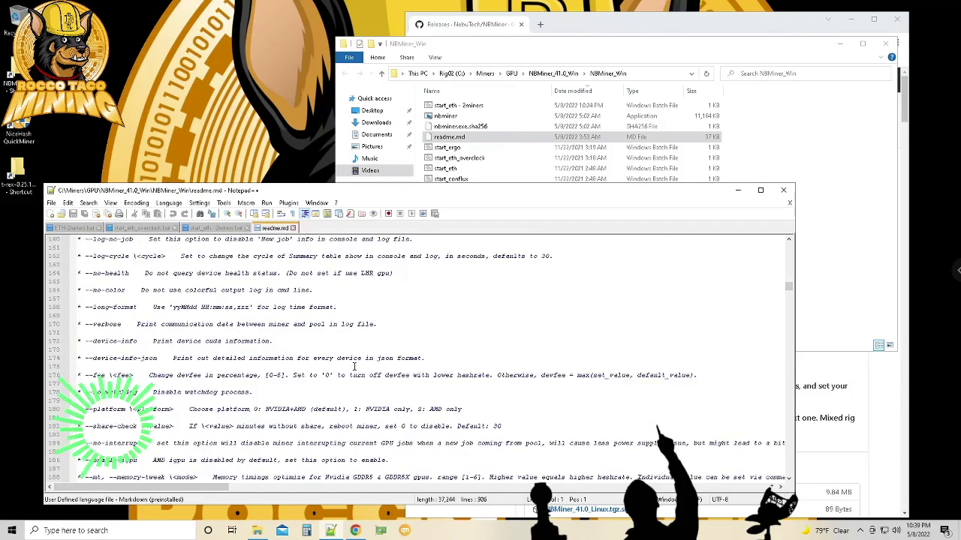
scroll(354, 366, down, 3)
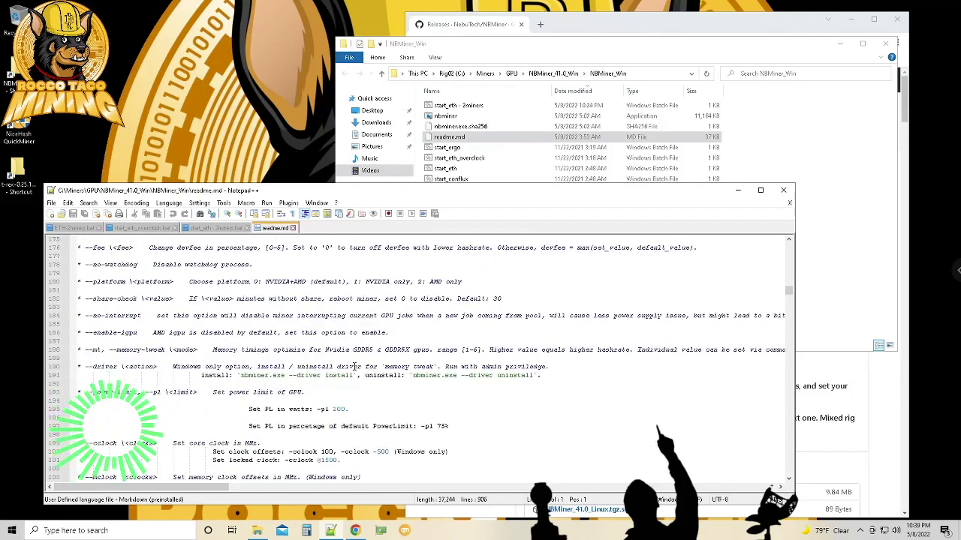
scroll(355, 365, down, 2)
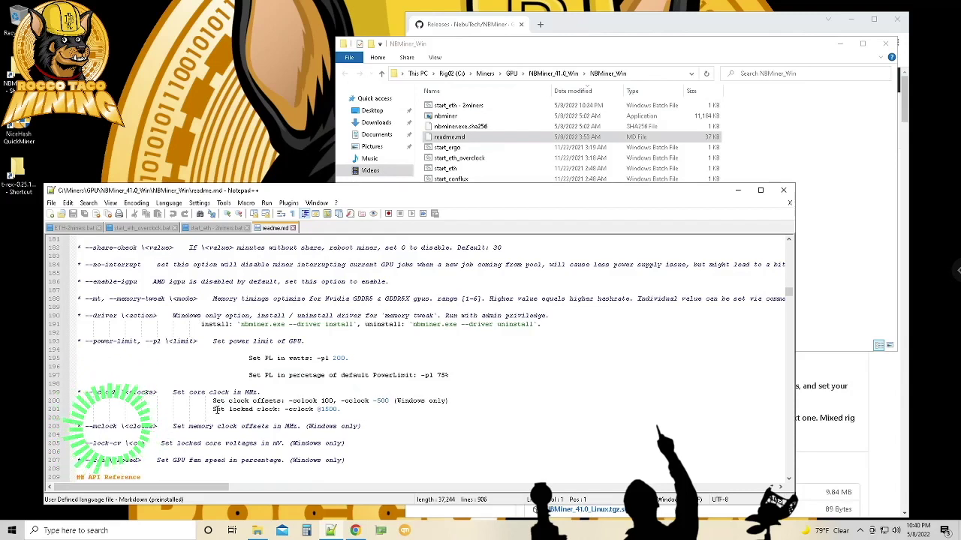
drag(214, 409, 351, 409)
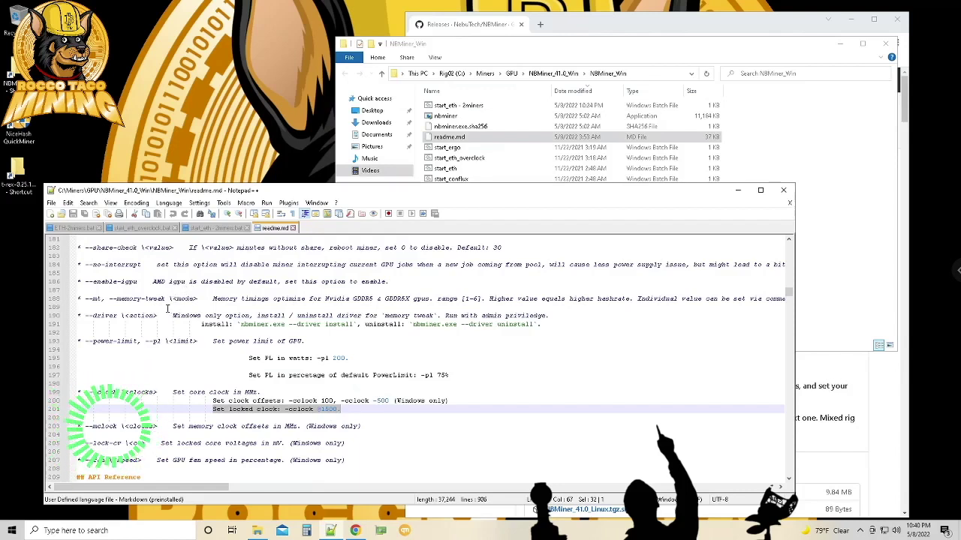
Compare the overclock flags in ETH-2miners.bat with those in start_eth - 2miners.bat, highlighting the power limit and core clock options.
click(75, 228)
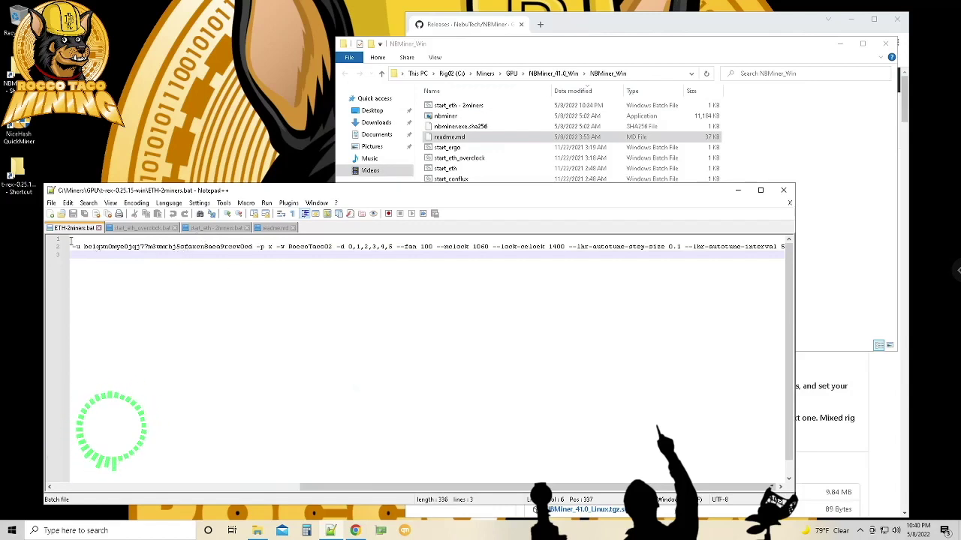
click(209, 229)
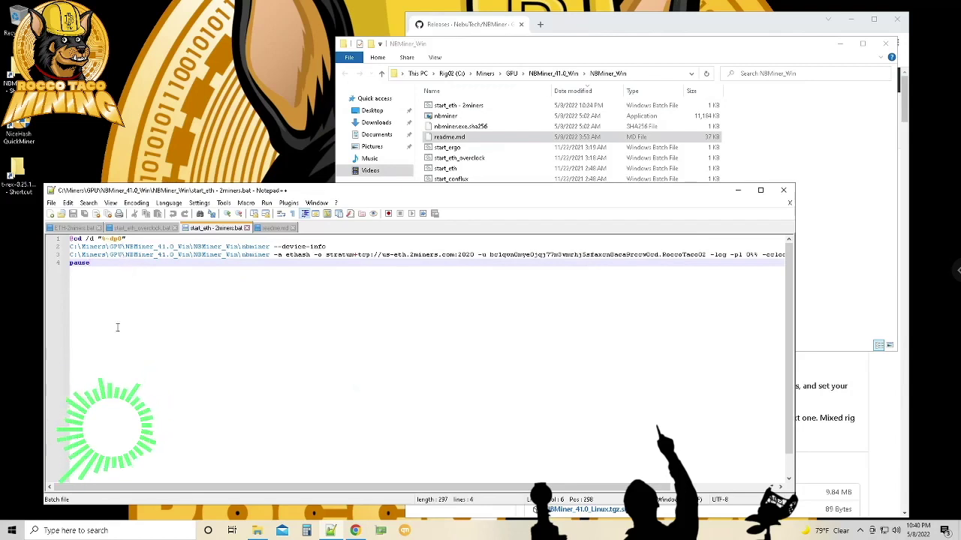
drag(380, 487, 523, 493)
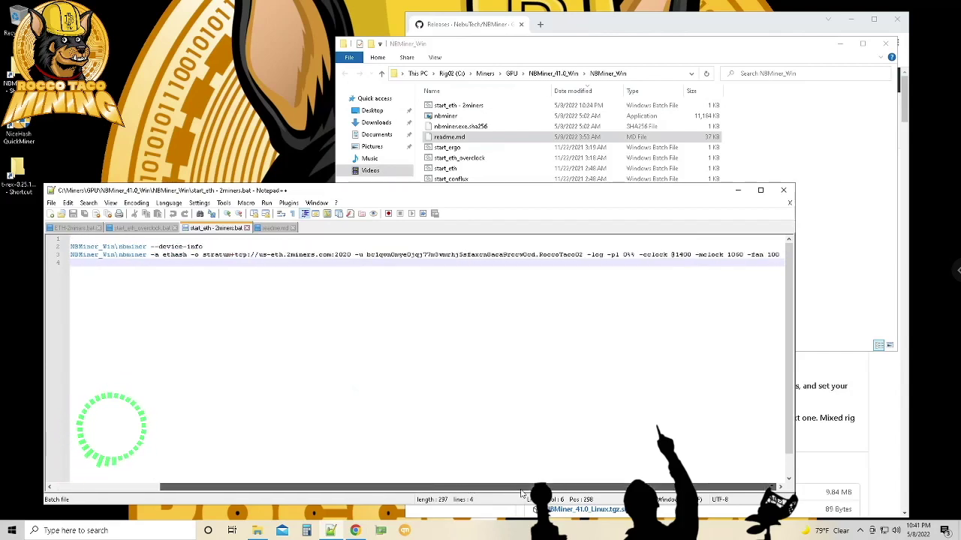
drag(523, 493, 525, 493)
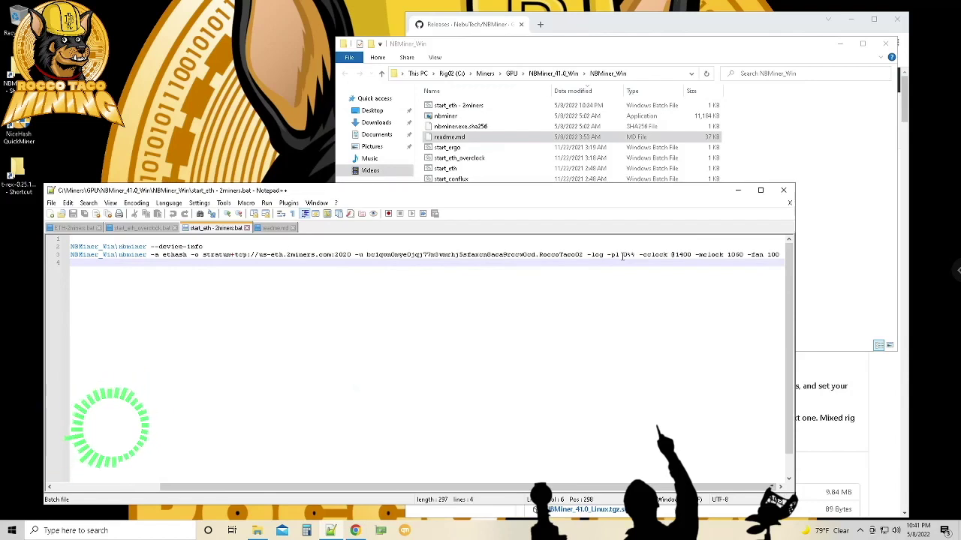
drag(608, 254, 699, 255)
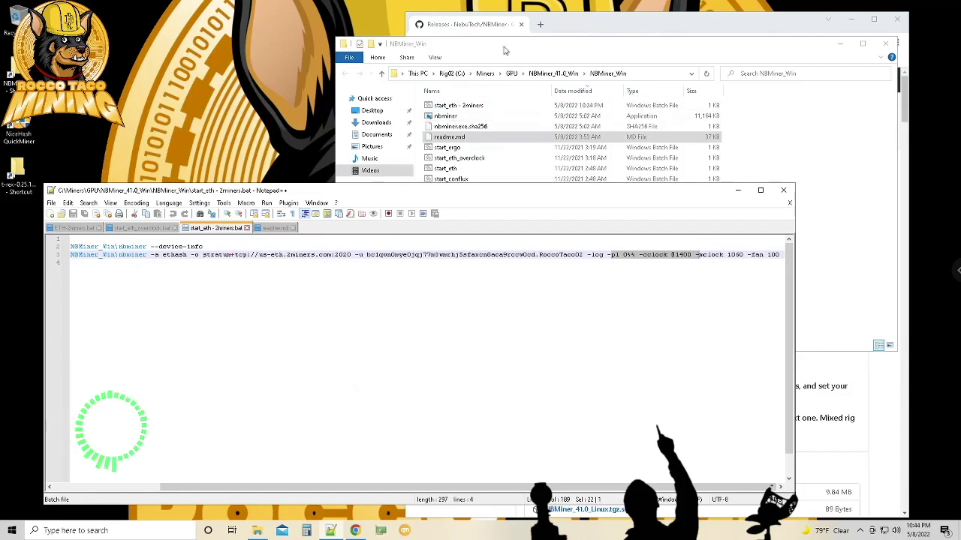
Close the browser window showing the NBMiner releases page and return to the NBMiner_Win folder.
click(505, 51)
click(593, 32)
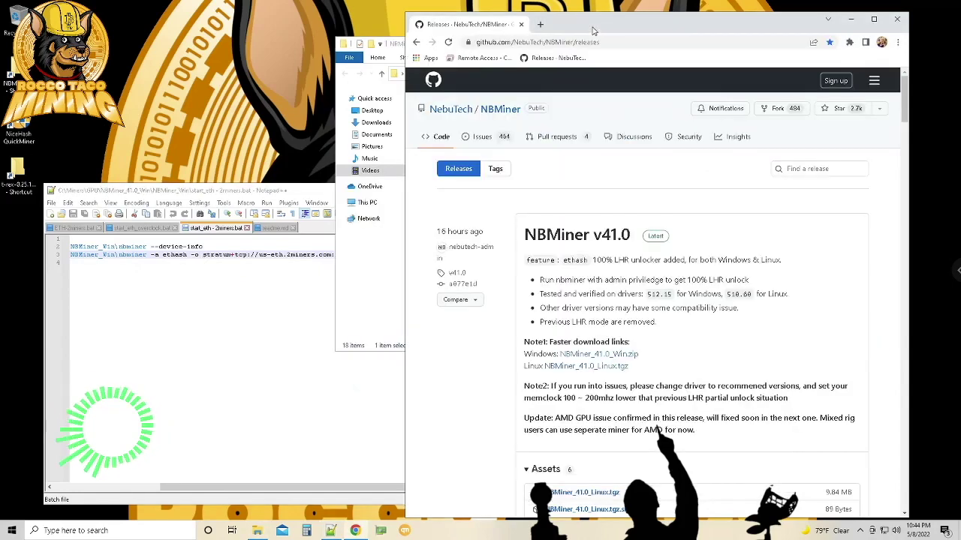
click(899, 21)
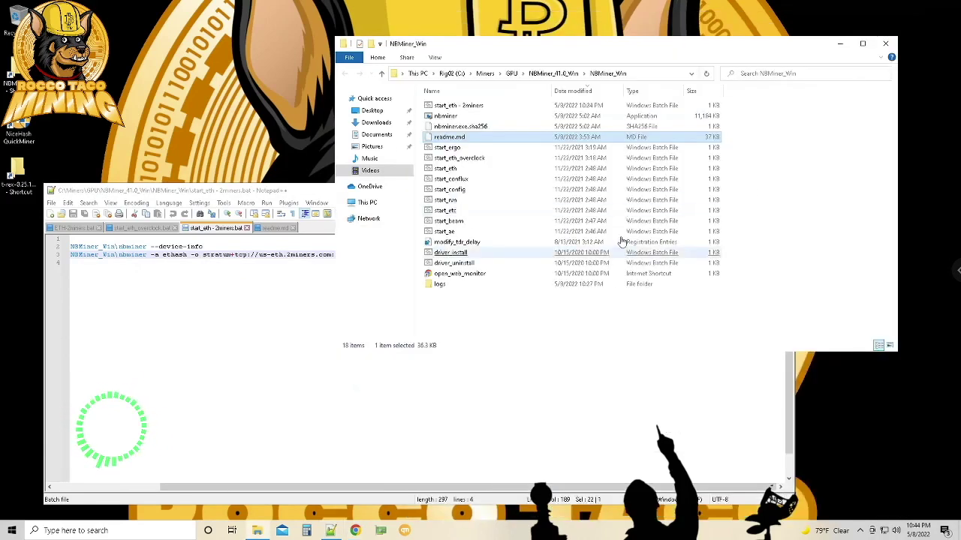
Check the run-as-administrator setting in the nbminer application's compatibility properties, and close the dialog with OK.
click(451, 106)
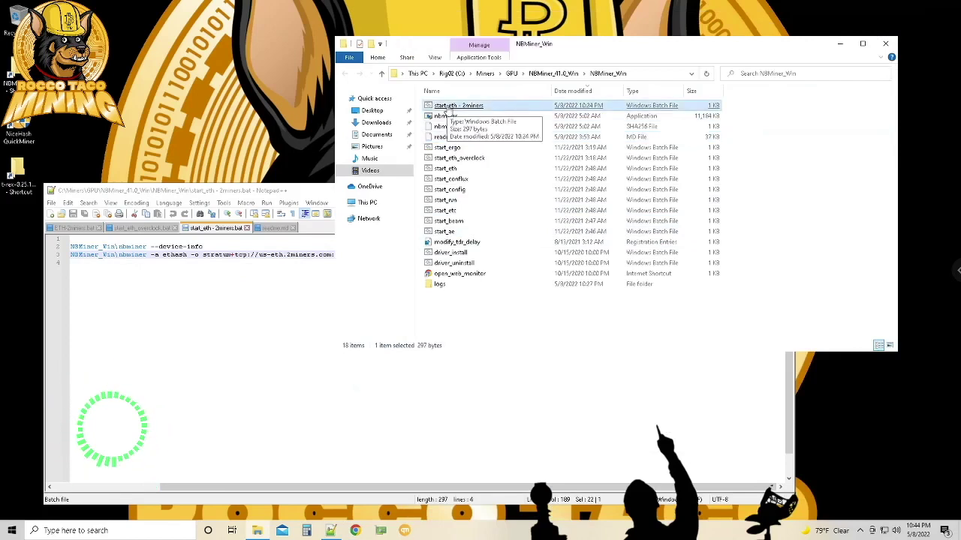
double_click(445, 116)
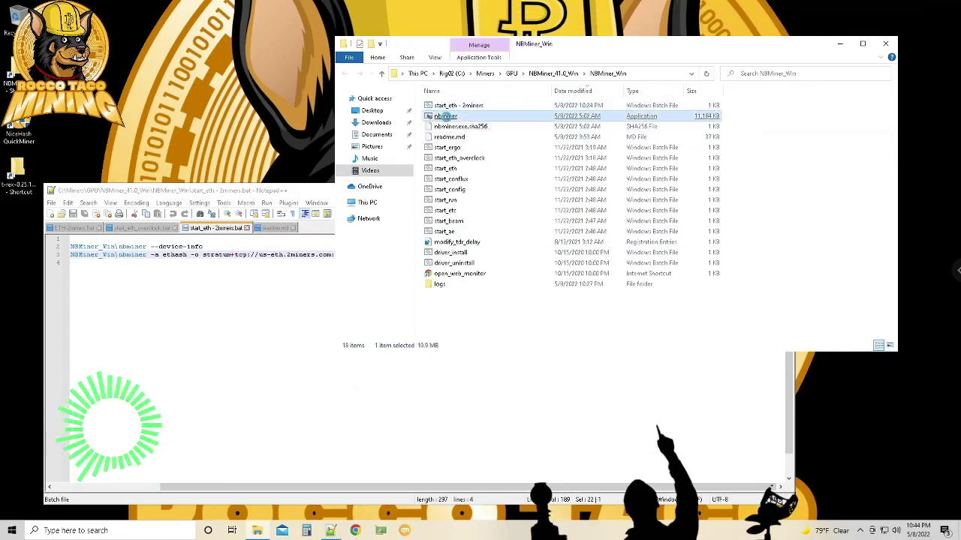
right_click(445, 117)
click(483, 384)
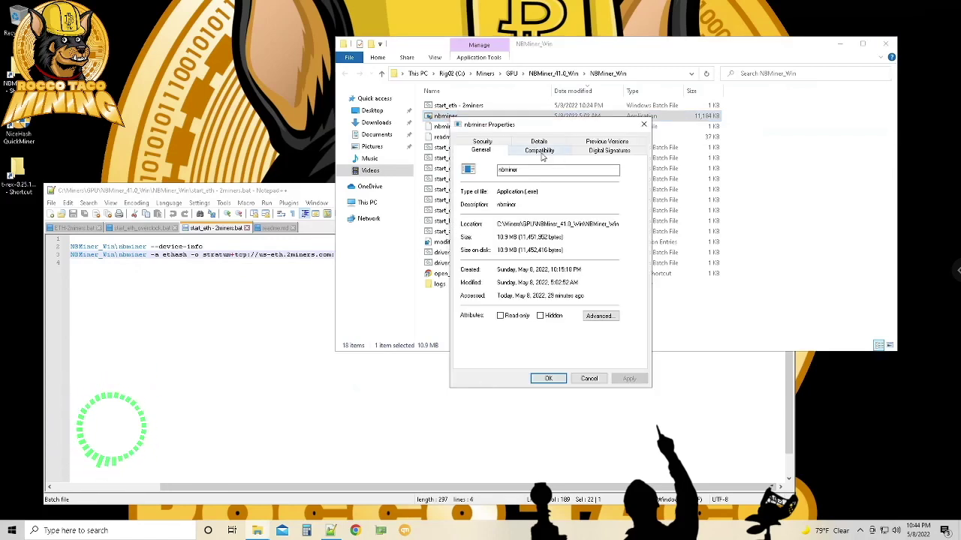
click(540, 152)
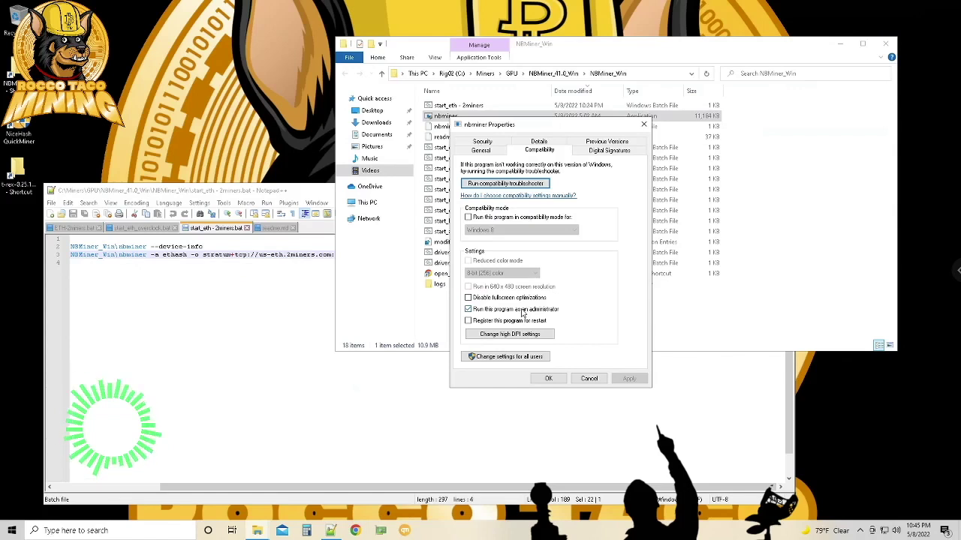
click(555, 378)
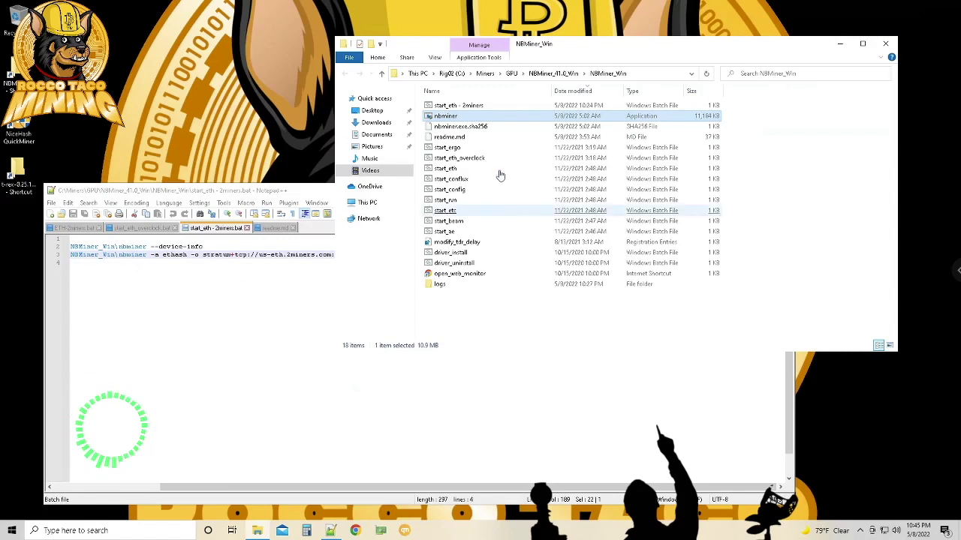
Run the start_eth - 2miners batch file as administrator, allow the permission request, and make the miner console window taller.
right_click(461, 110)
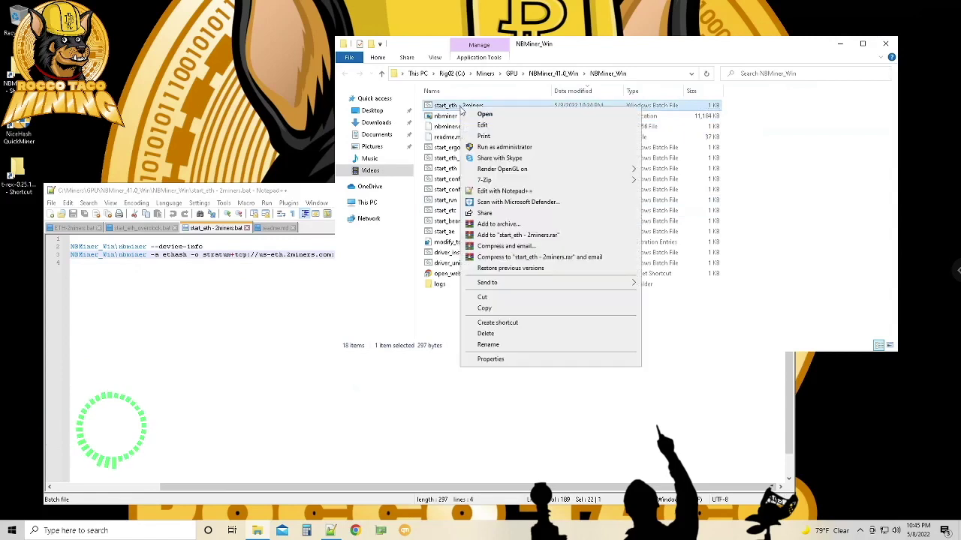
click(489, 150)
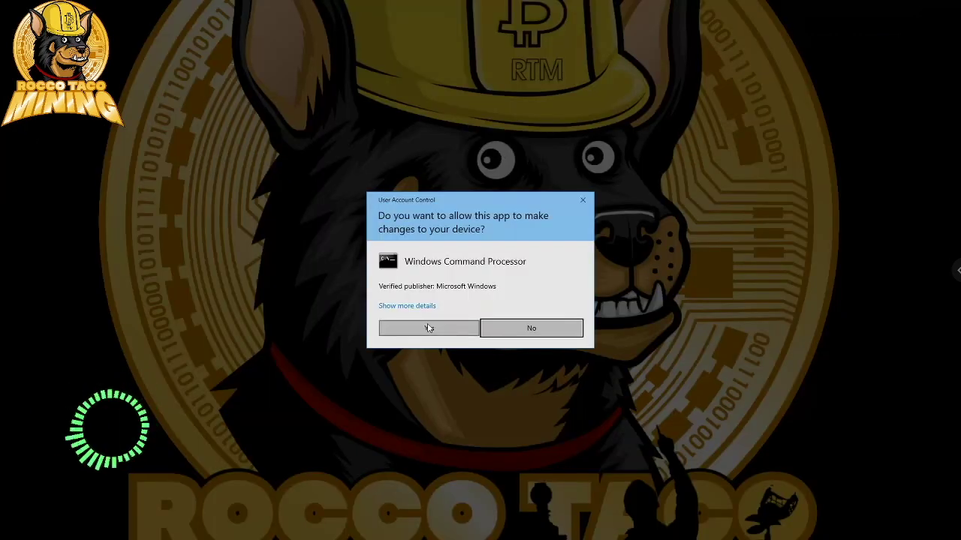
click(430, 325)
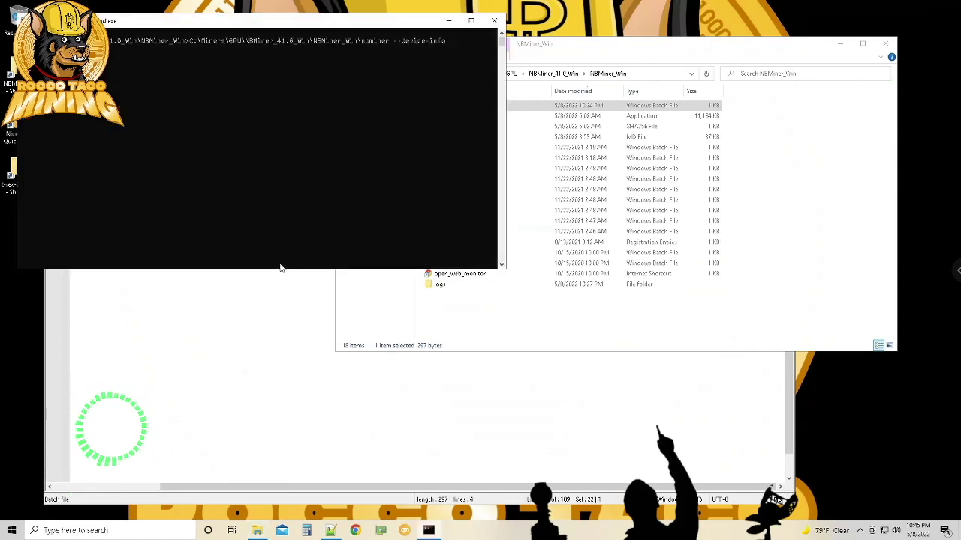
drag(275, 268, 248, 517)
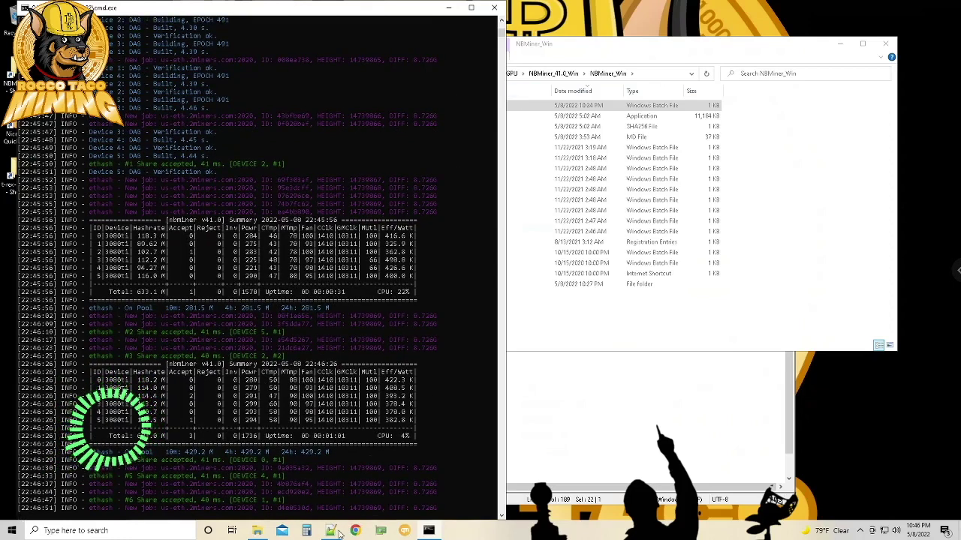
Calculate 345 × 6 in Calculator, and close it.
click(306, 531)
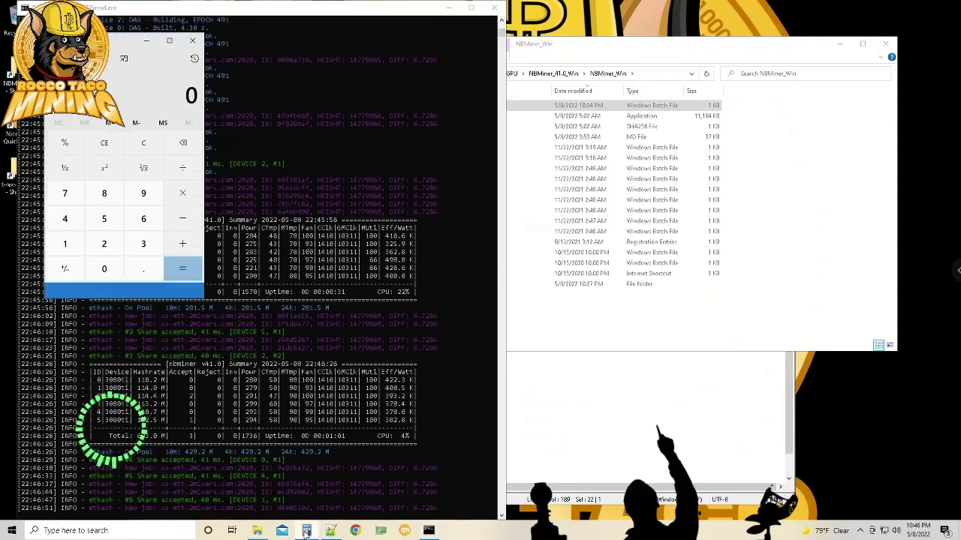
click(144, 260)
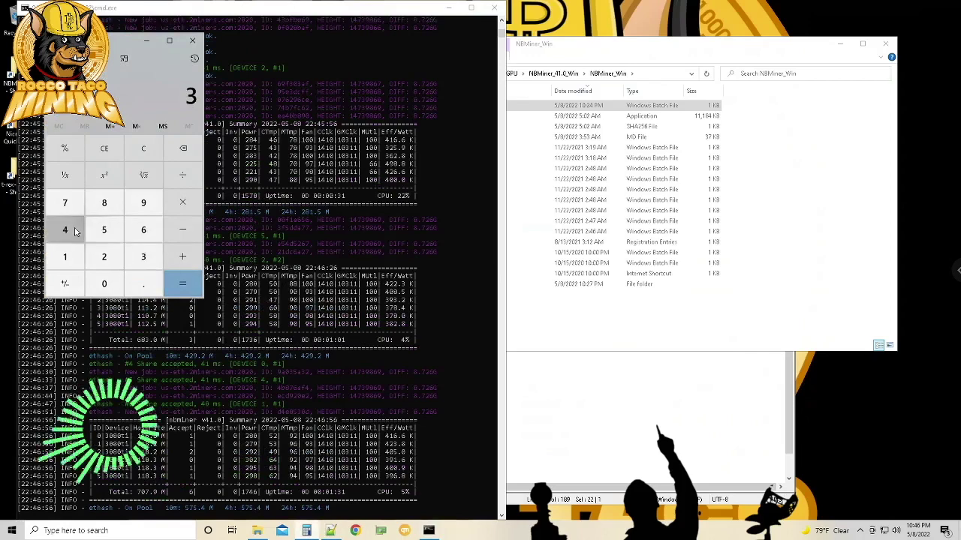
click(69, 230)
click(104, 231)
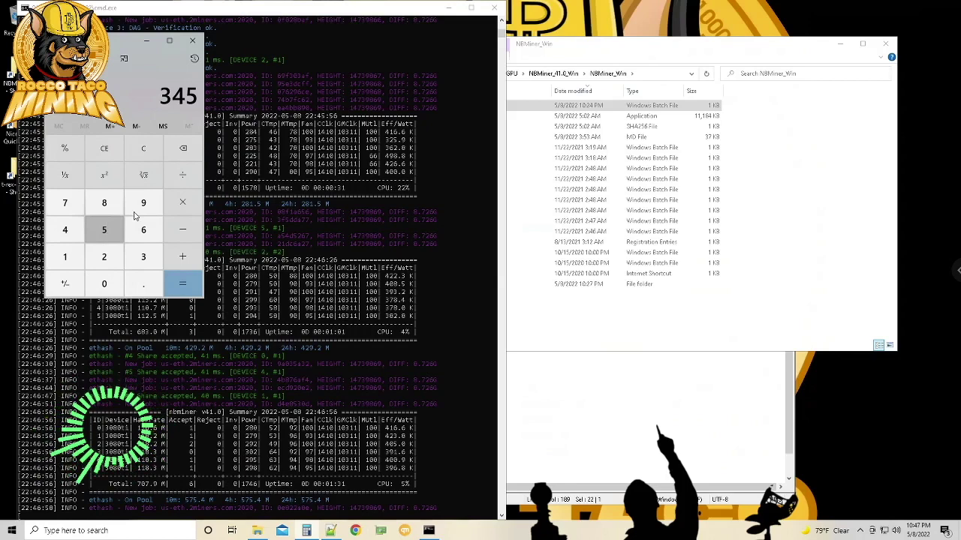
click(182, 203)
click(144, 232)
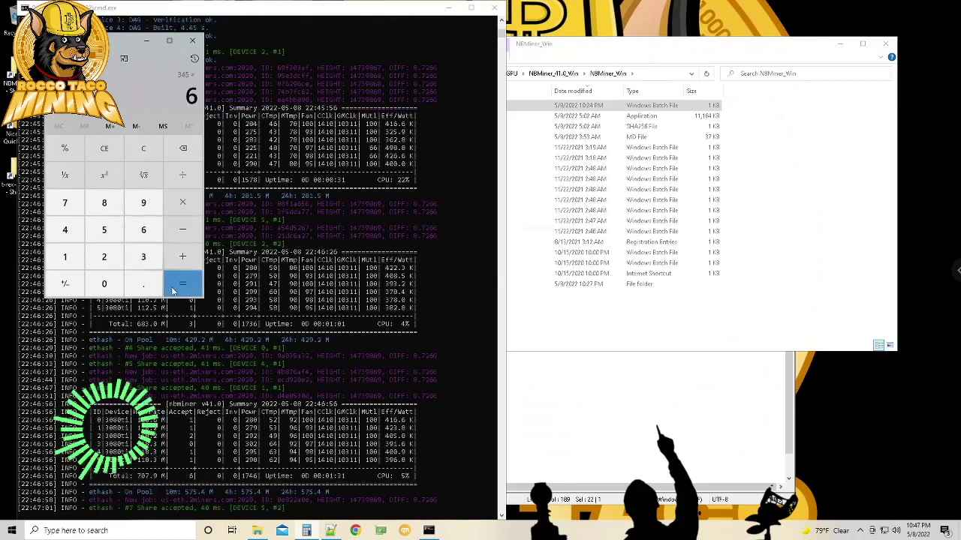
click(180, 289)
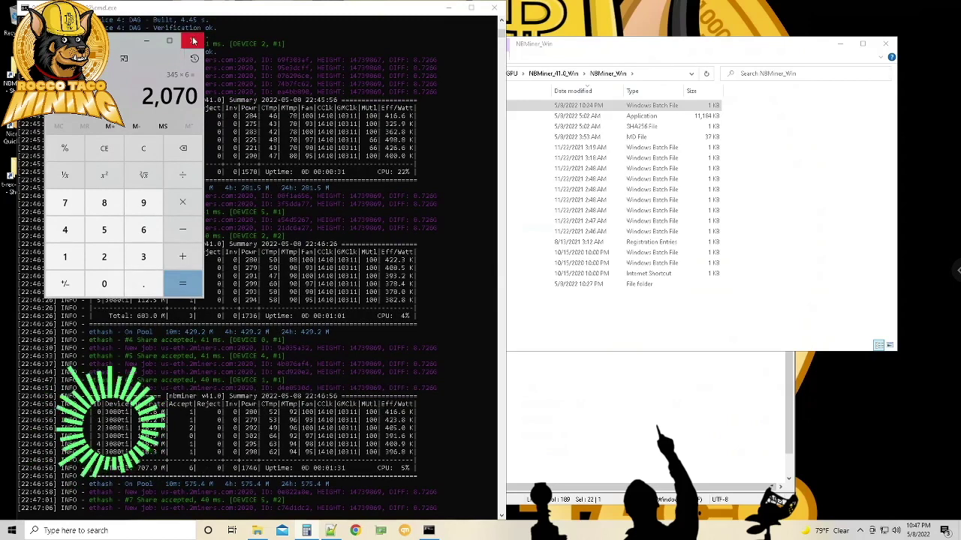
click(193, 41)
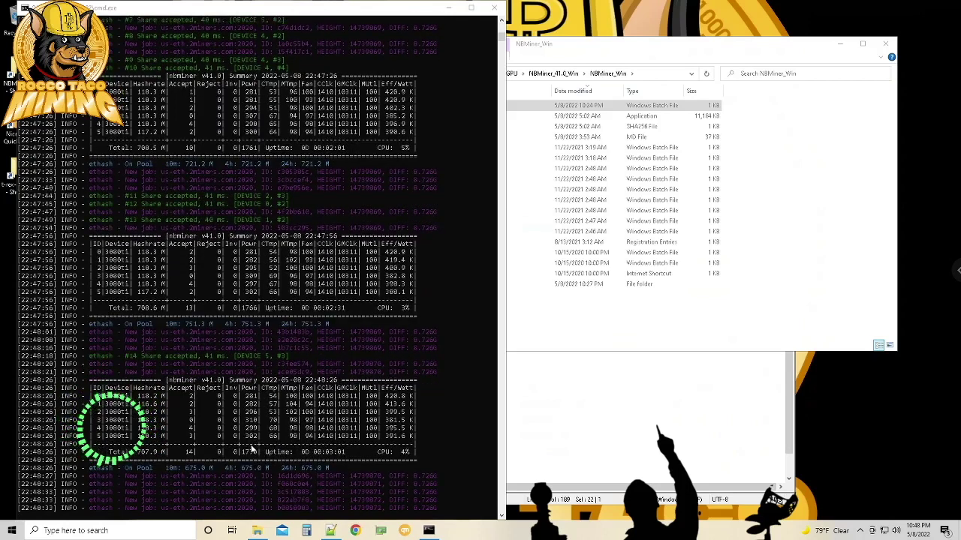
Review the core clock, memory clock and fan flags in start_eth - 2miners.bat, and return to the miner console.
click(548, 437)
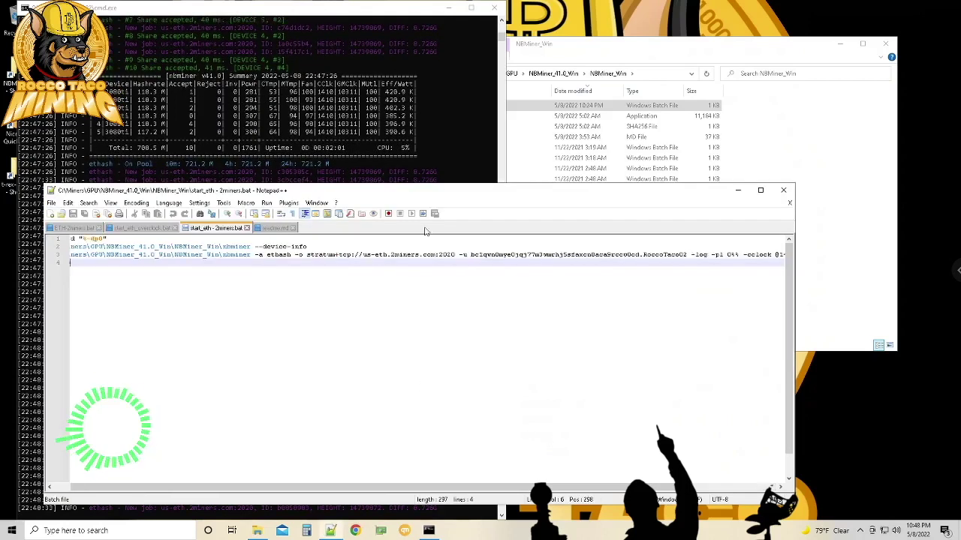
click(666, 489)
click(714, 490)
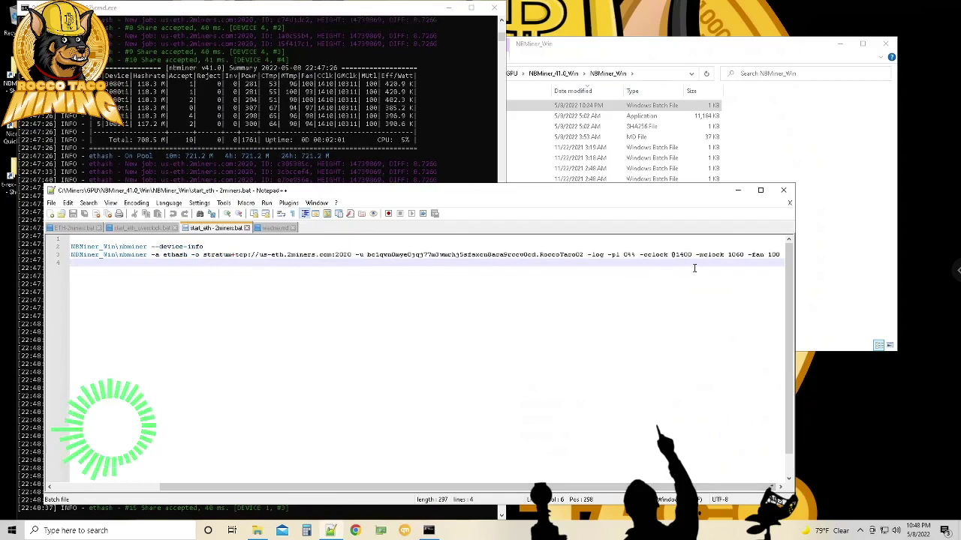
click(261, 161)
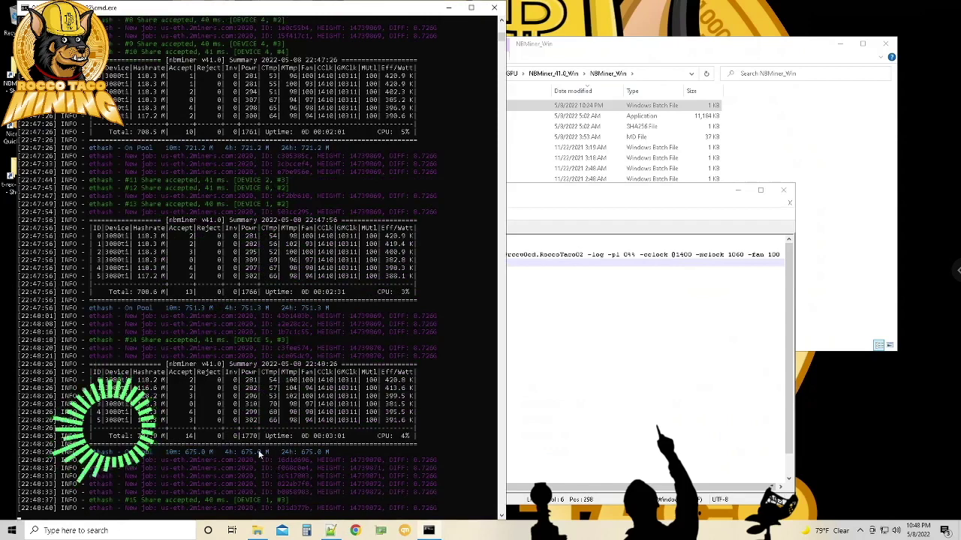